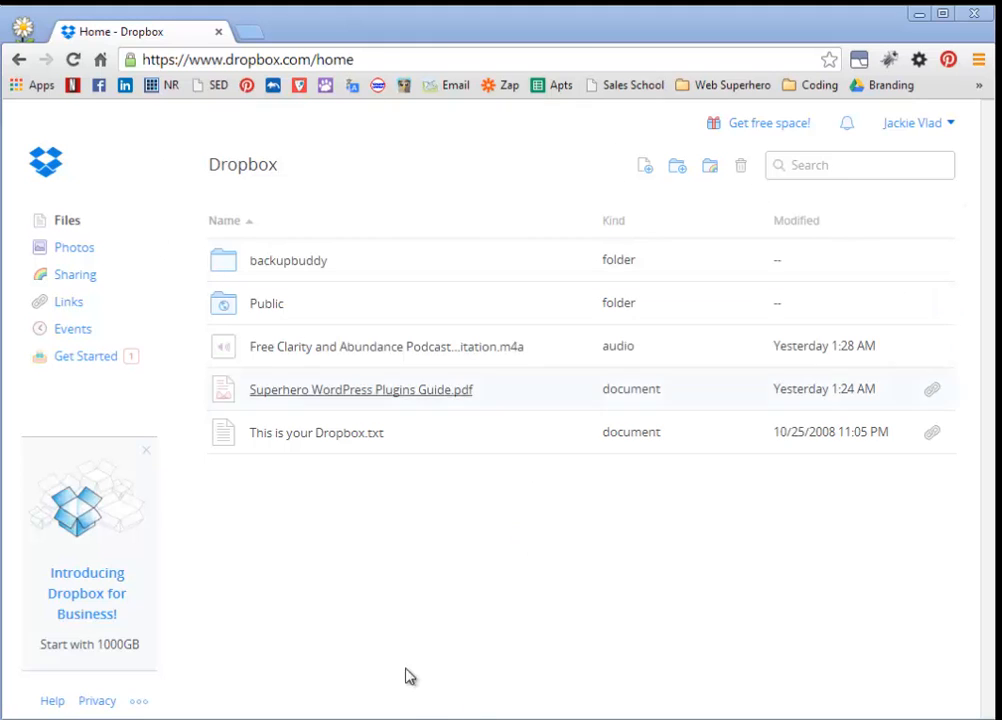
Start an upload to Dropbox, browse for files, then abandon the upload.
left_click(642, 172)
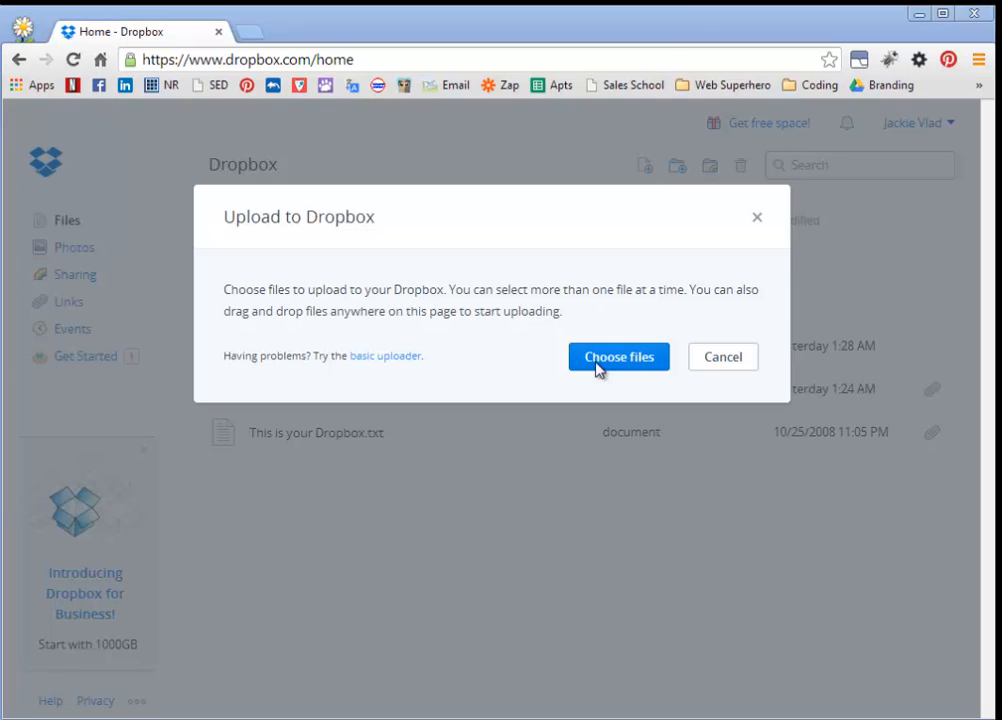
left_click(598, 362)
left_click(606, 478)
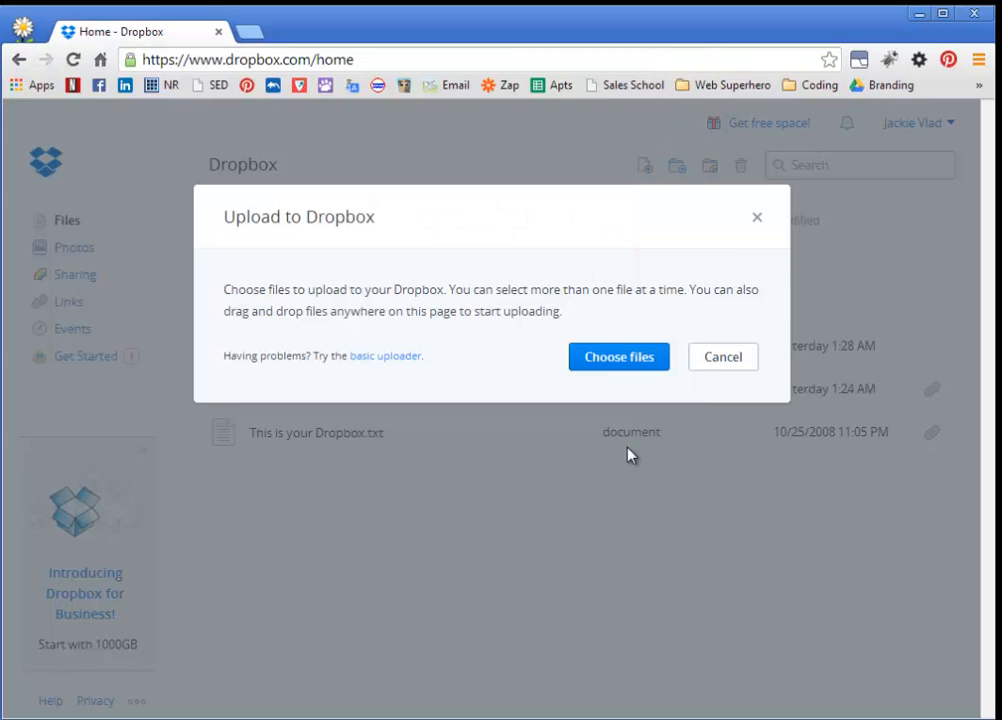
left_click(721, 360)
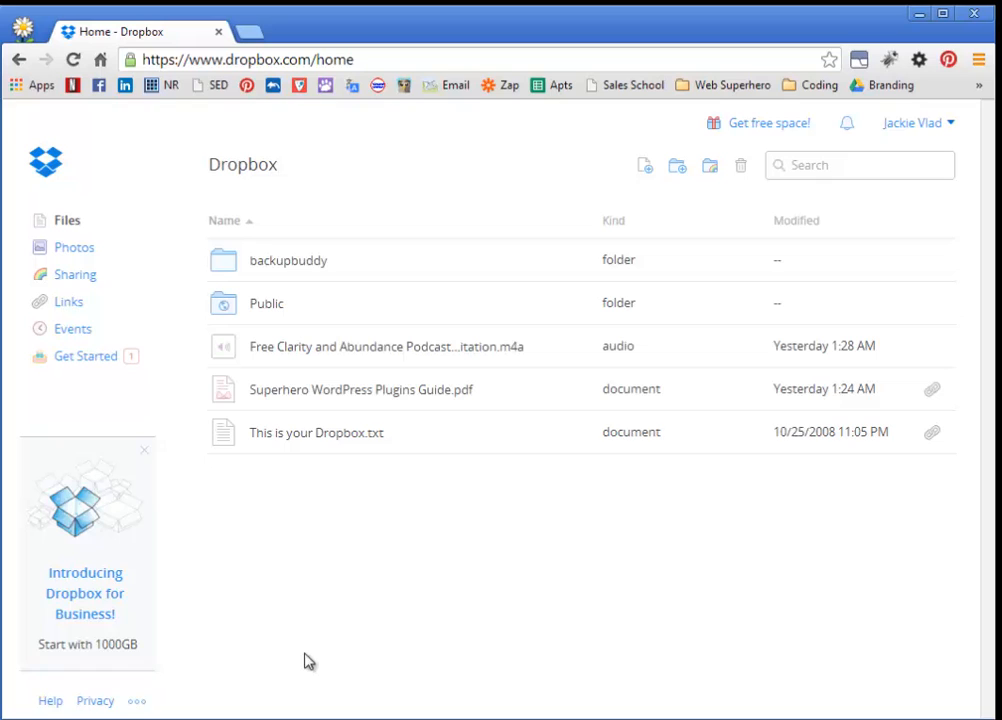
Preview the Superhero WordPress Plugins Guide PDF and close the preview.
left_click(553, 397)
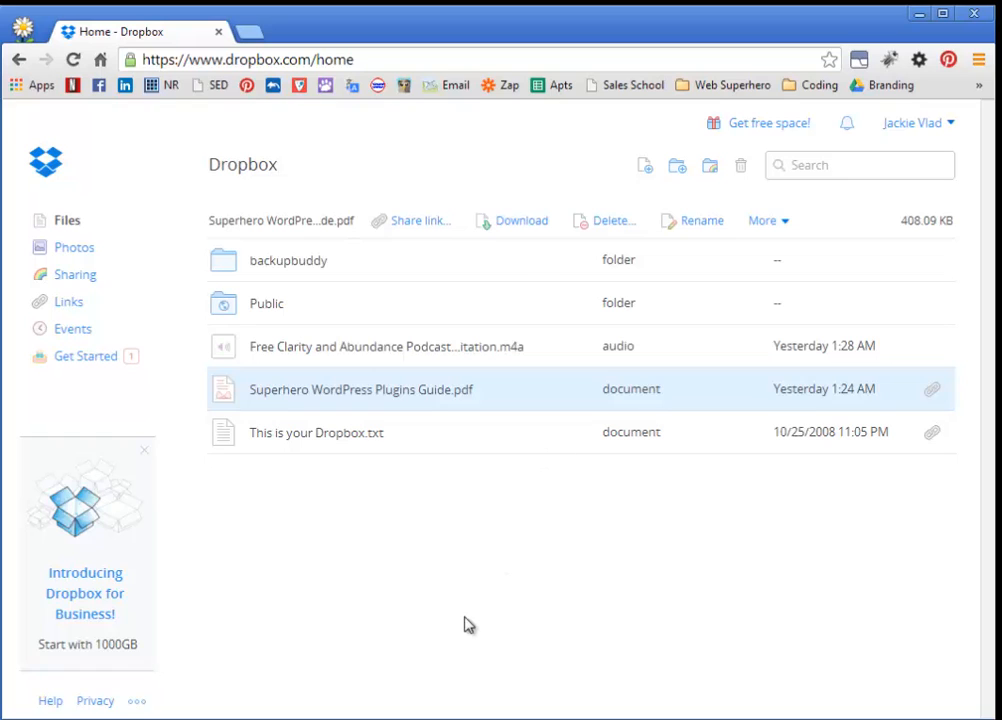
left_click(423, 563)
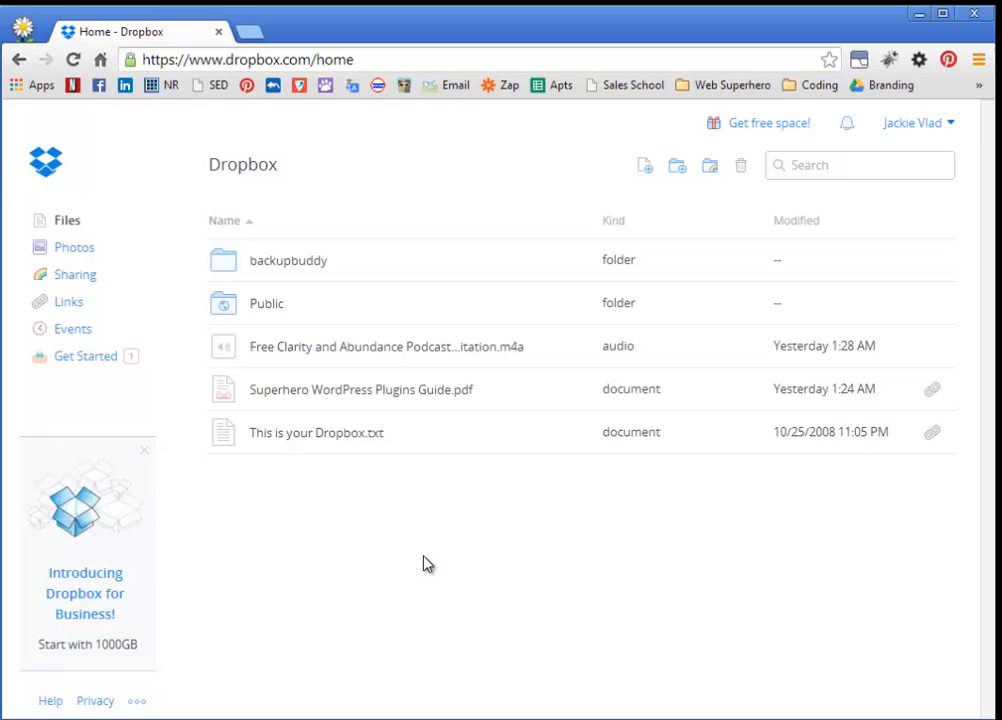
left_click(307, 389)
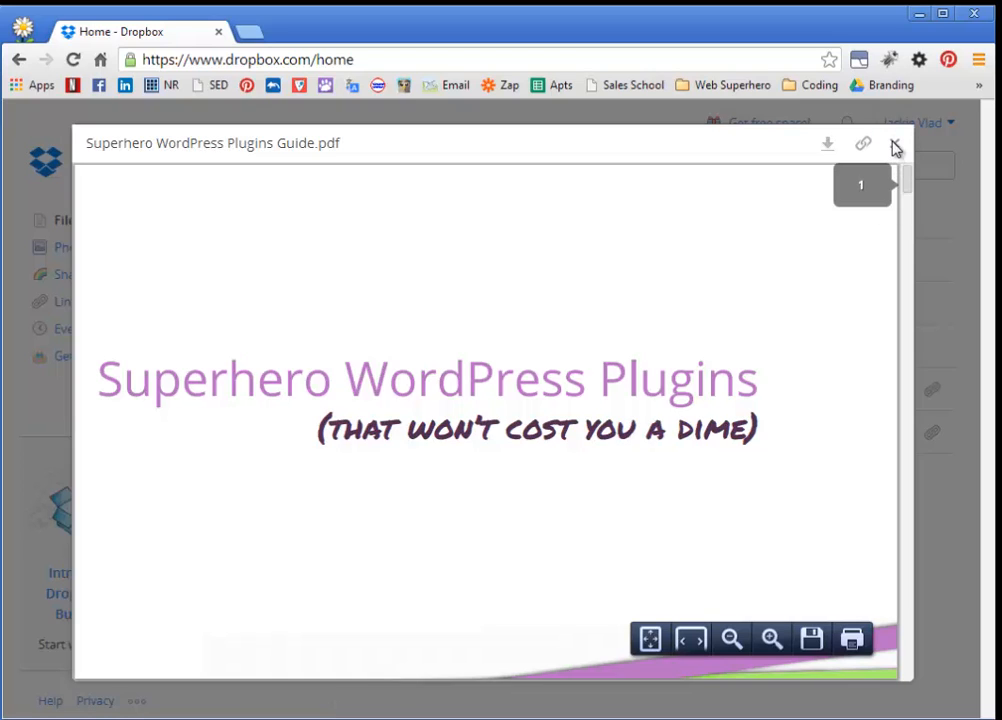
left_click(944, 481)
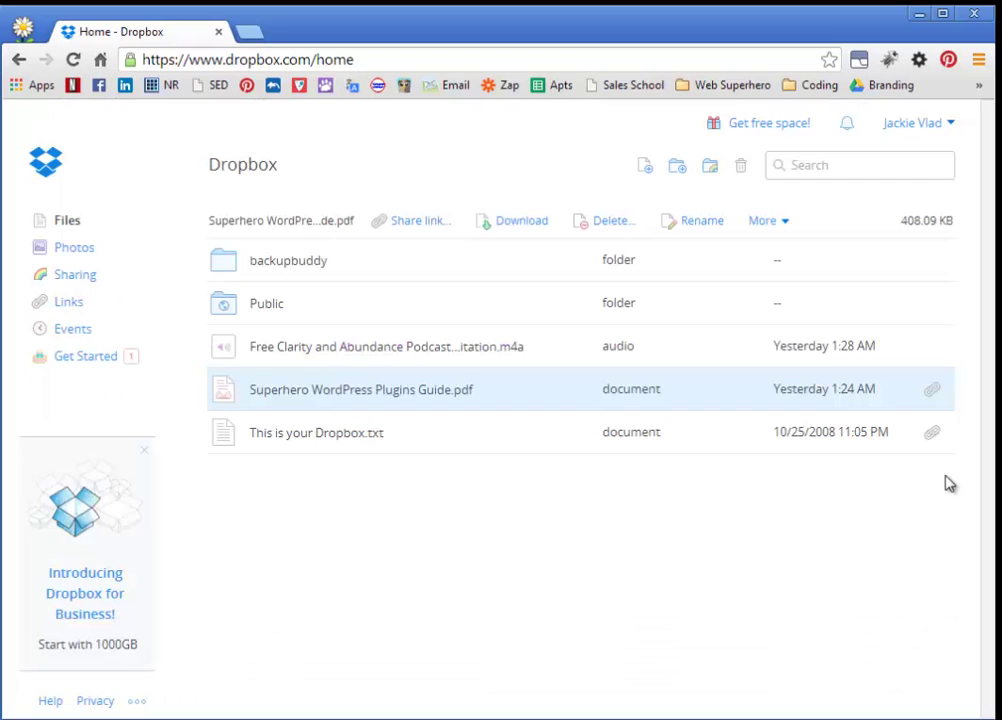
left_click(595, 515)
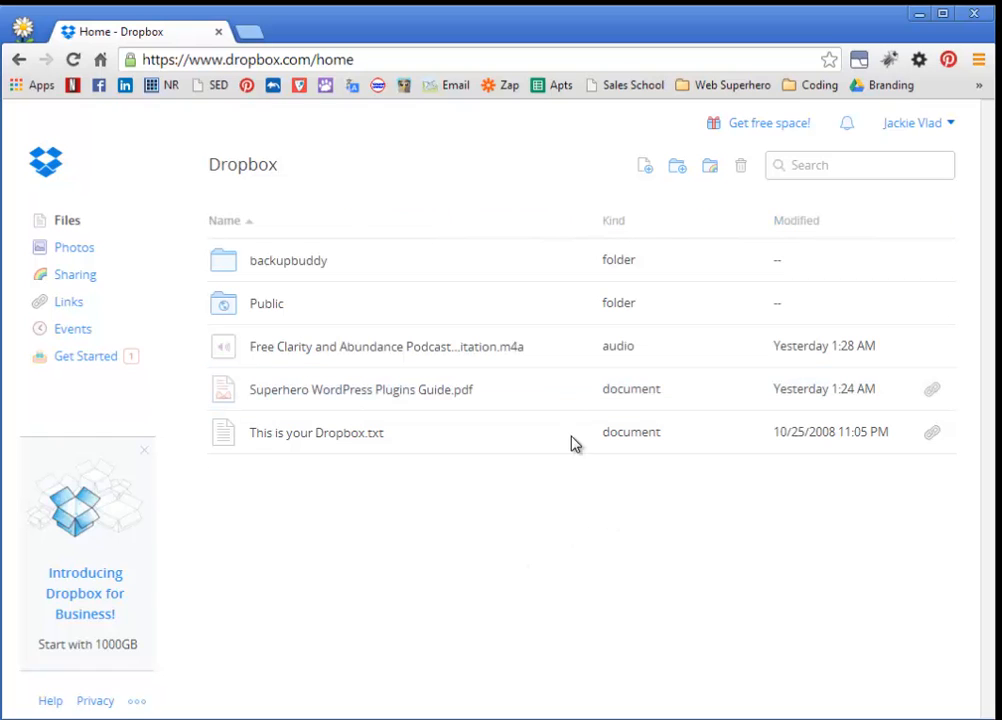
Select the Superhero WordPress Plugins Guide PDF and copy its shareable link.
left_click(575, 405)
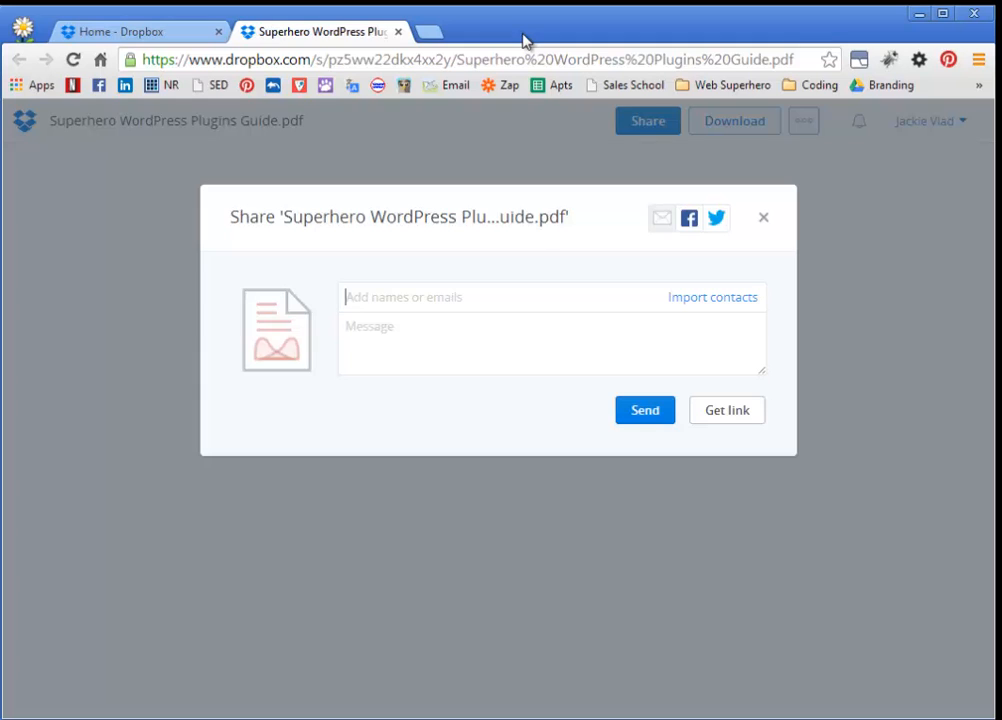
left_click(741, 421)
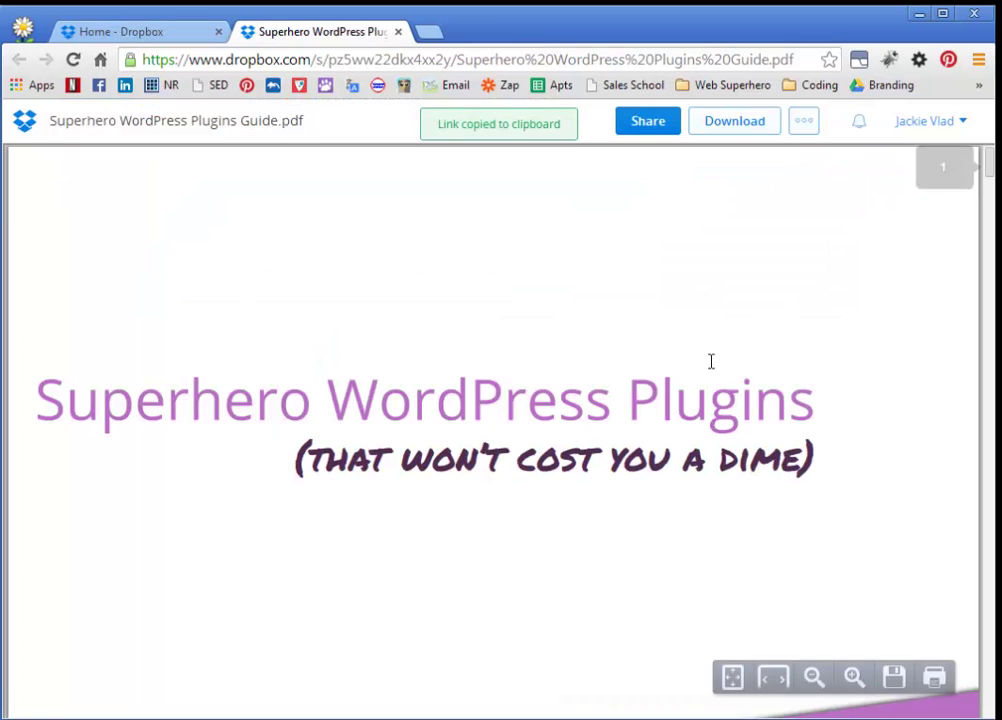
Copy the shared page's address, check Notepad++, and return to the shared PDF tab.
left_click(306, 62)
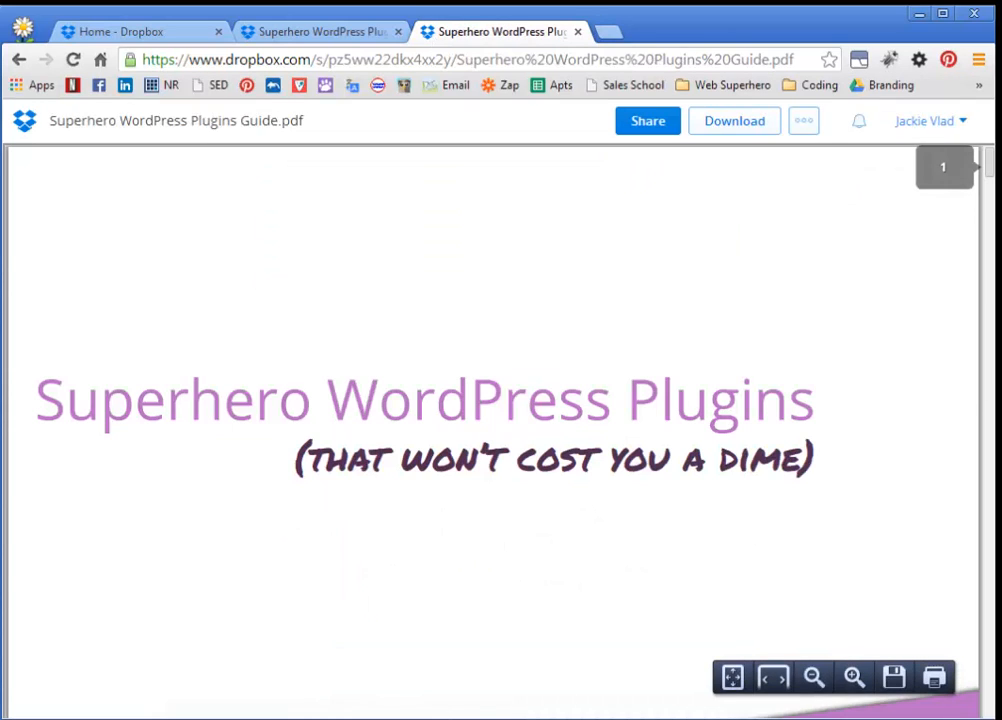
scroll(990, 180, "down", 5)
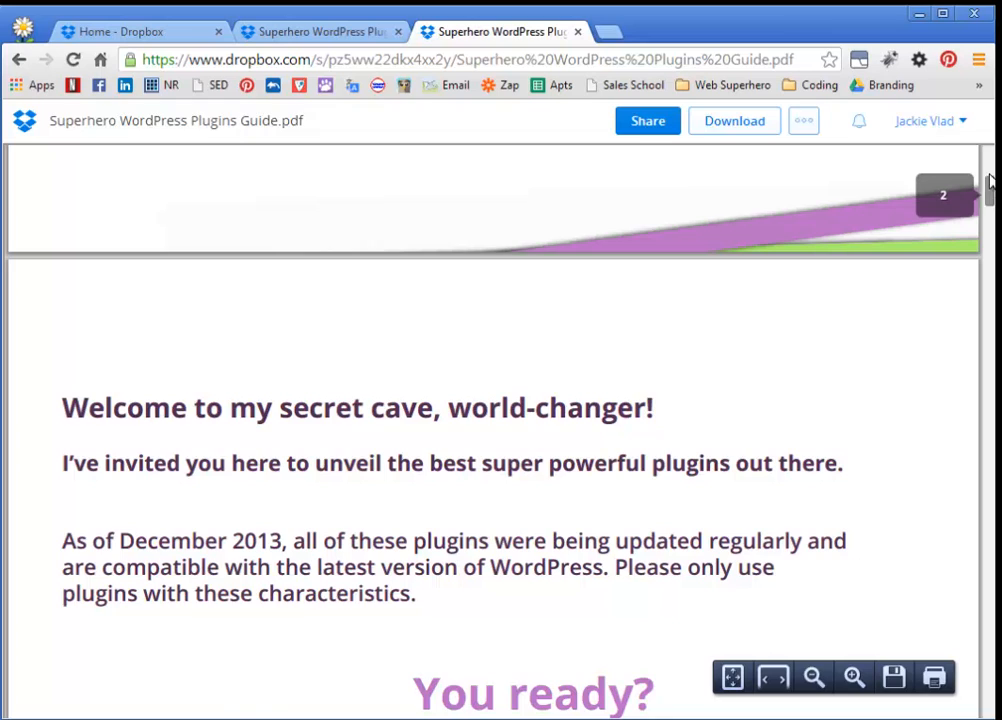
left_click_drag(990, 180, 990, 160)
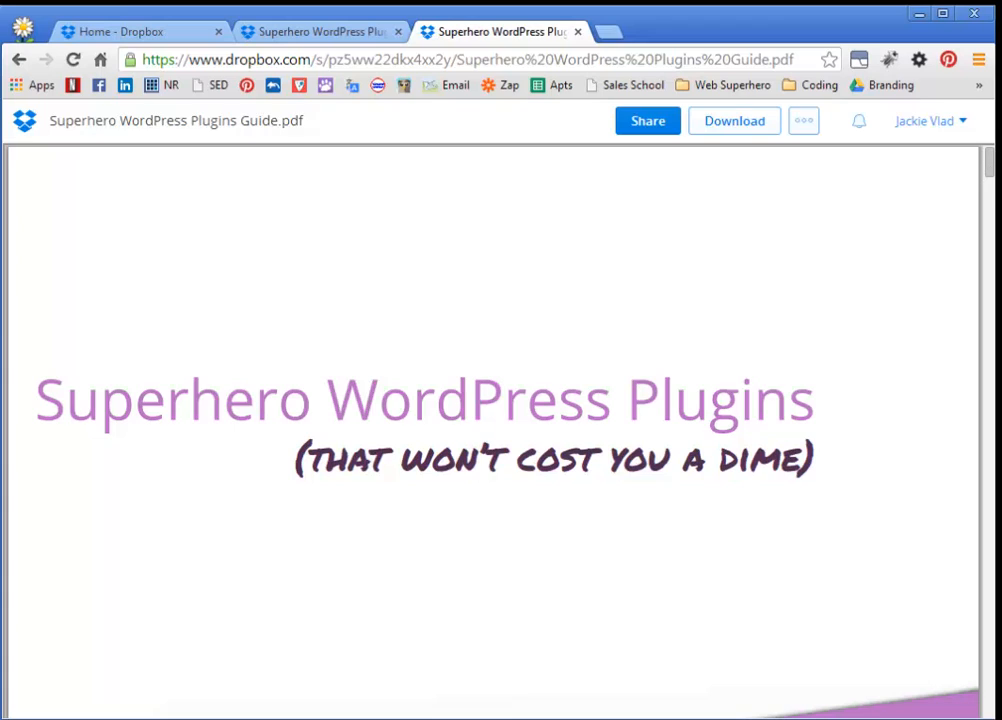
key("alt+Tab")
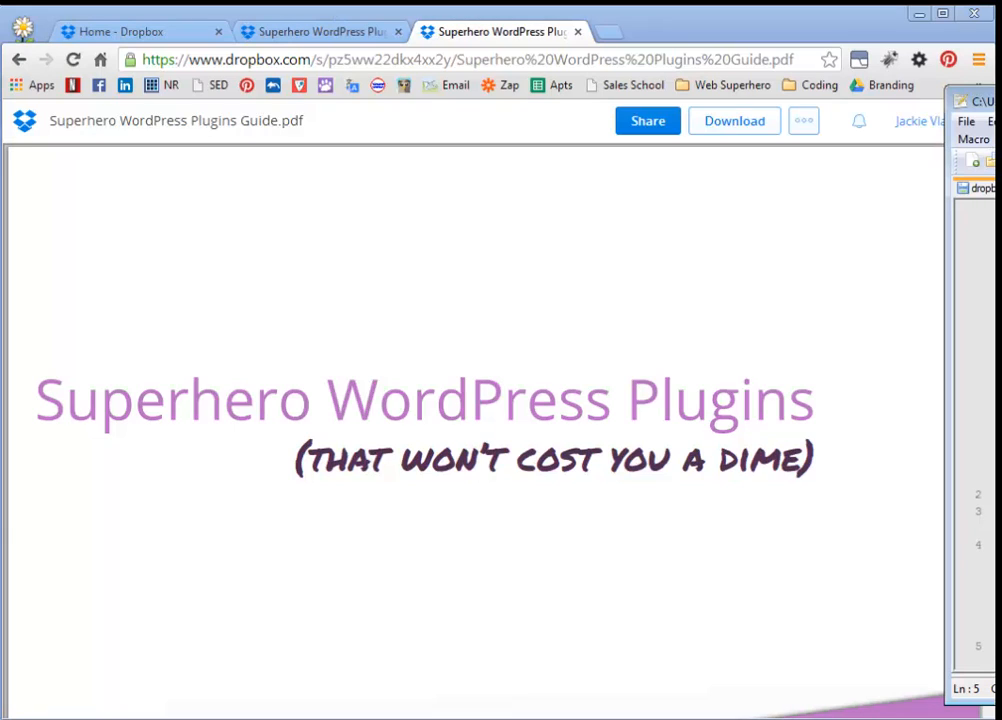
left_click(869, 24)
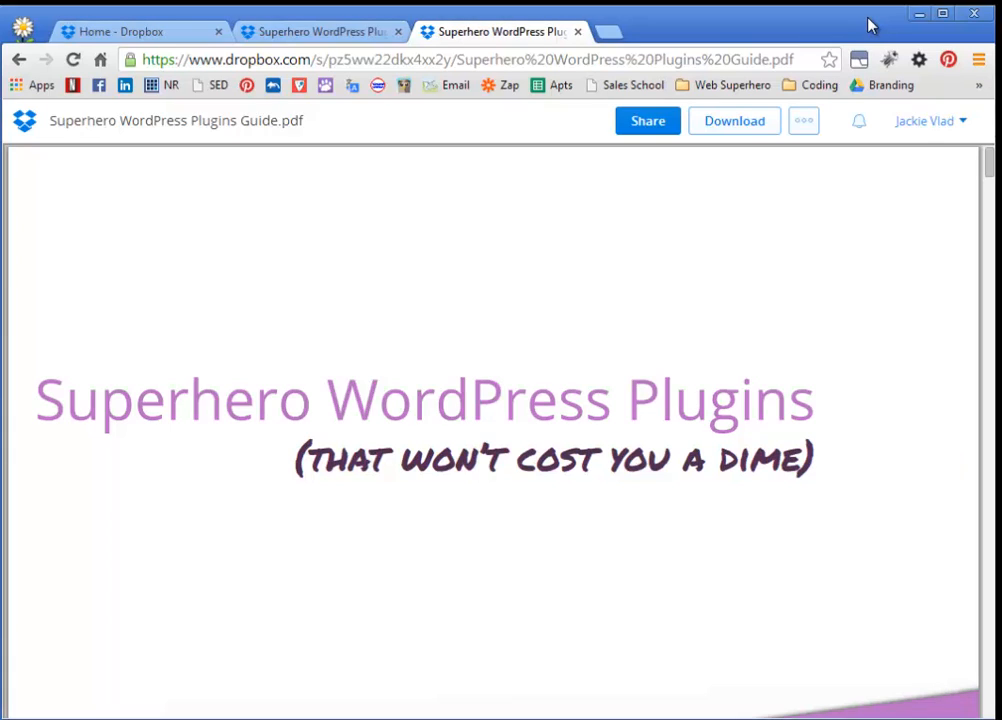